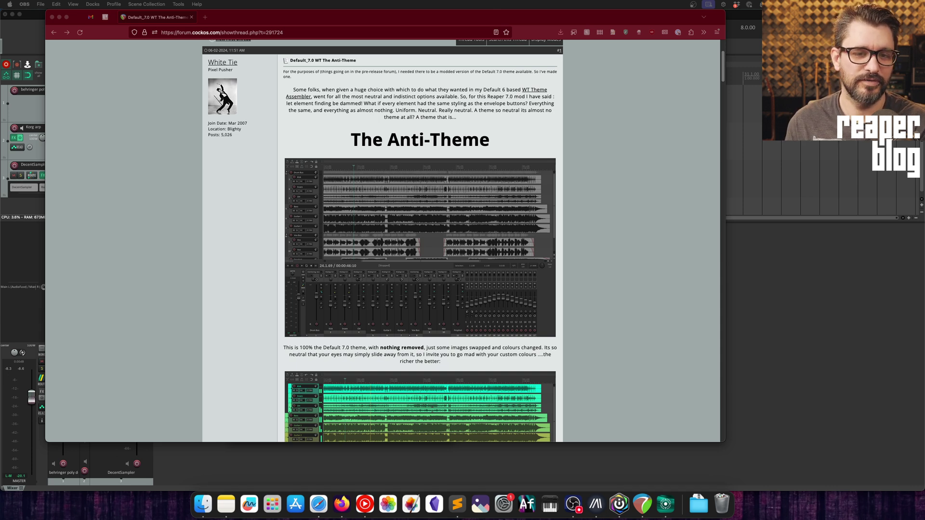
Scroll the Default_7.0 WT Anti-Theme forum thread in Firefox down to its download section.
left_click(612, 346)
scroll(612, 344, "down", 5)
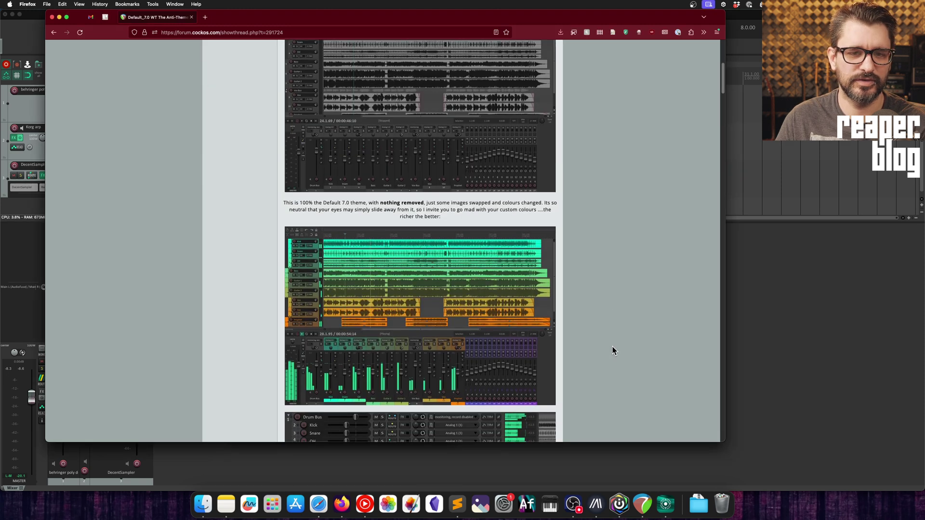
scroll(612, 344, "down", 3)
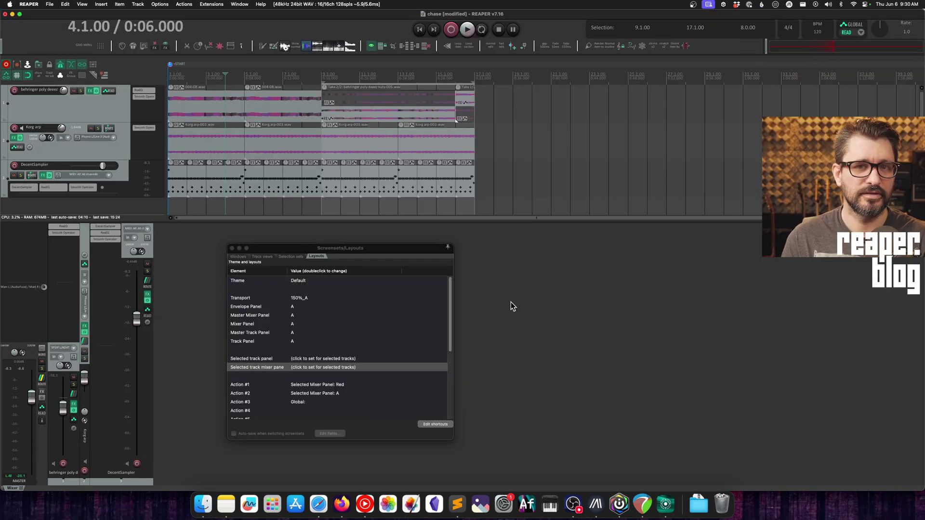
left_click(482, 30)
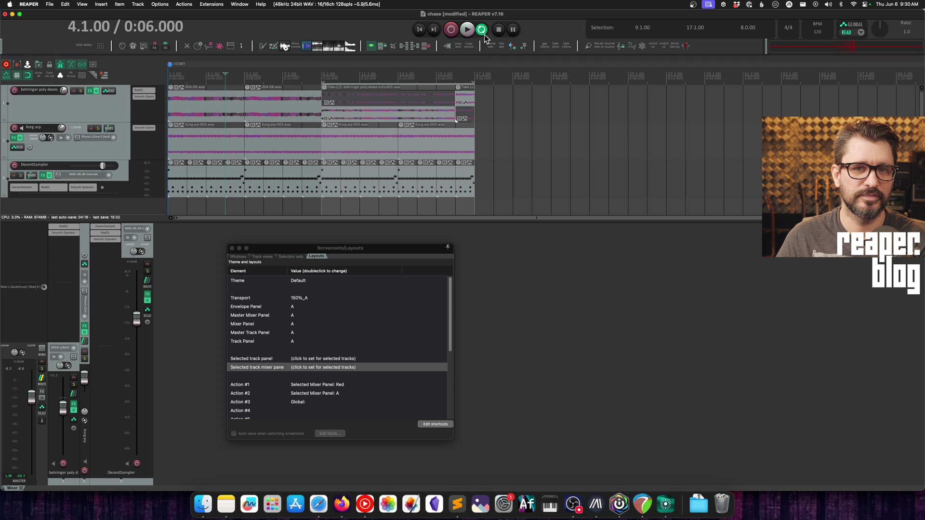
left_click(482, 29)
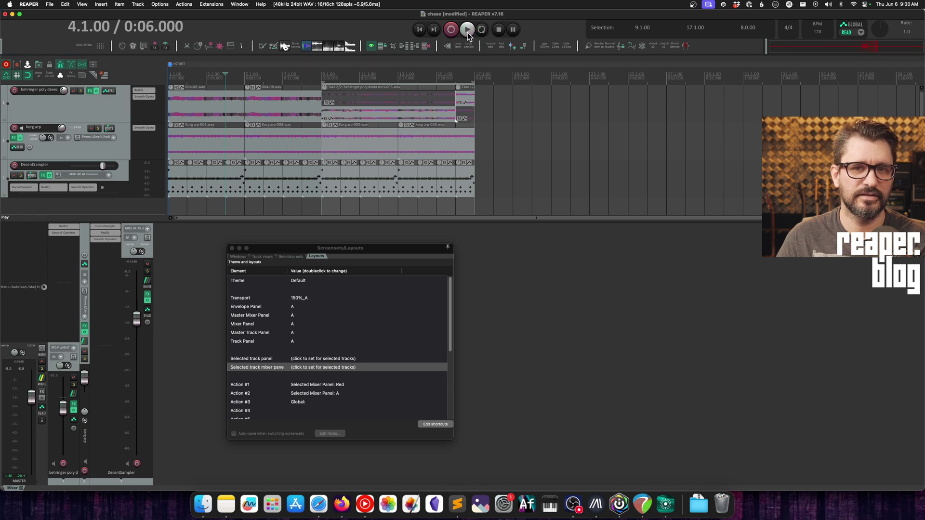
left_click(469, 32)
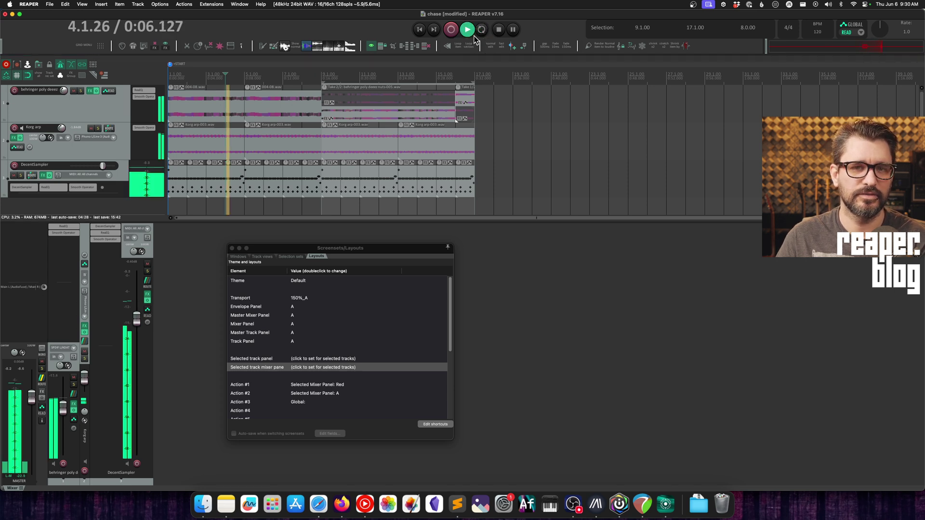
left_click(499, 32)
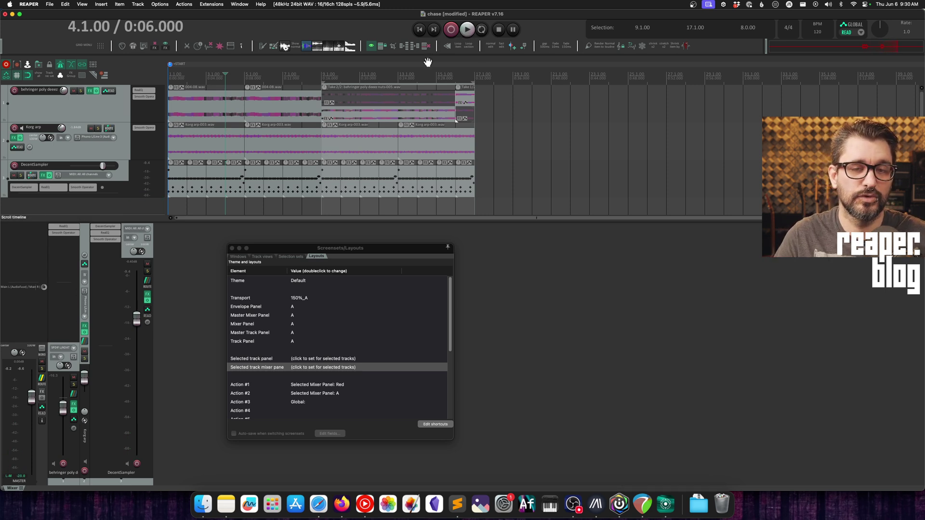
Change the project's Theme value in Screensets/Layouts from Default to Default_7.0_WT_TheAntiTheme.
left_click(303, 282)
double_click(309, 282)
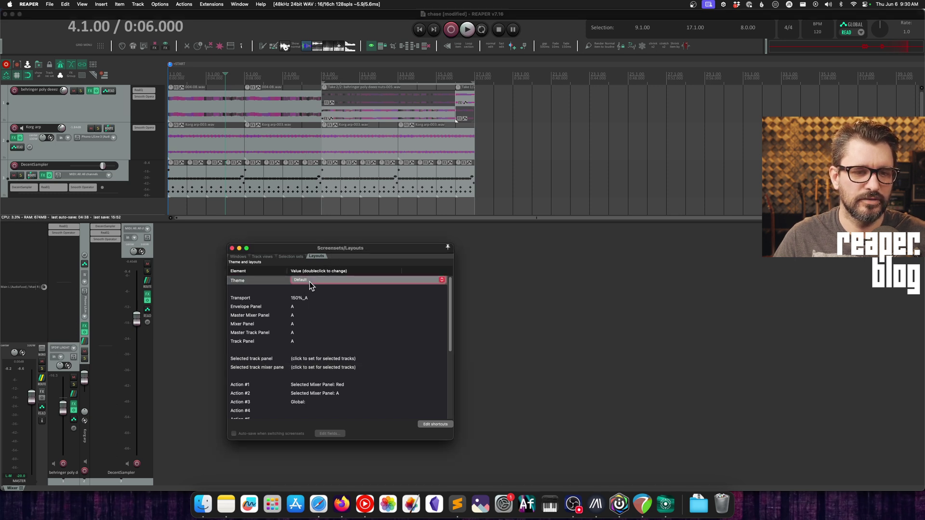
left_click(314, 281)
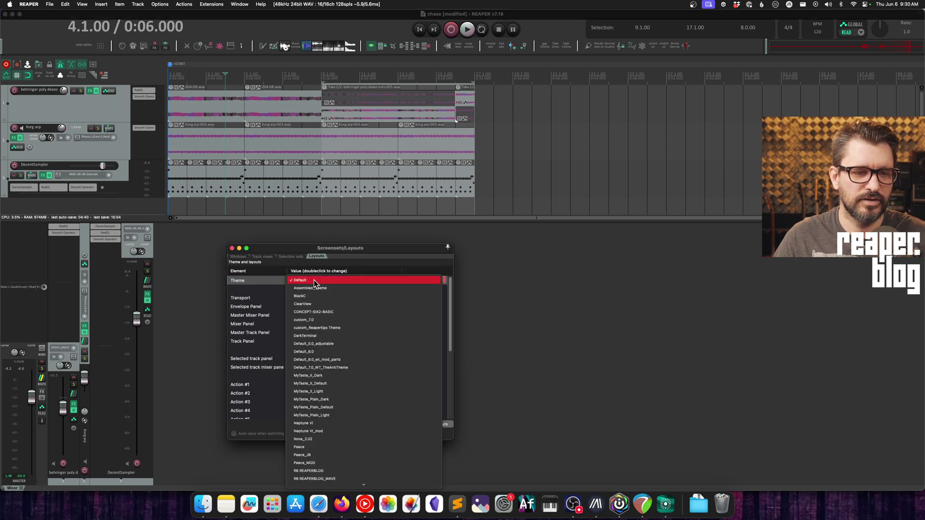
left_click(344, 369)
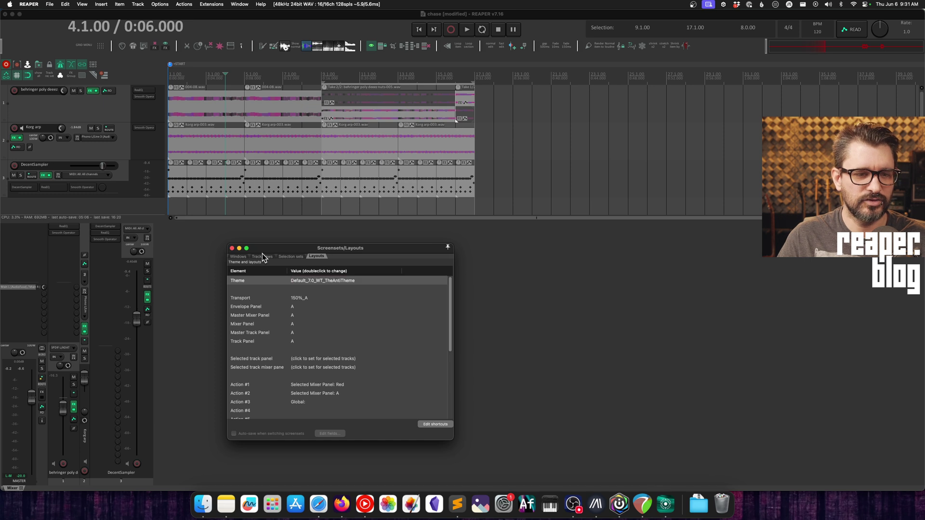
Move the Screensets/Layouts window up and right, and make the main project window active again.
left_click_drag(282, 249, 312, 239)
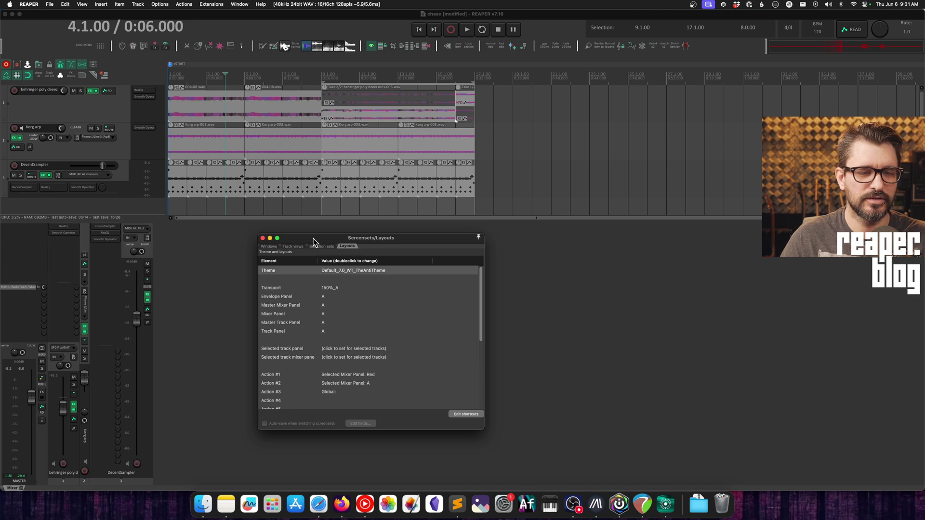
left_click(225, 249)
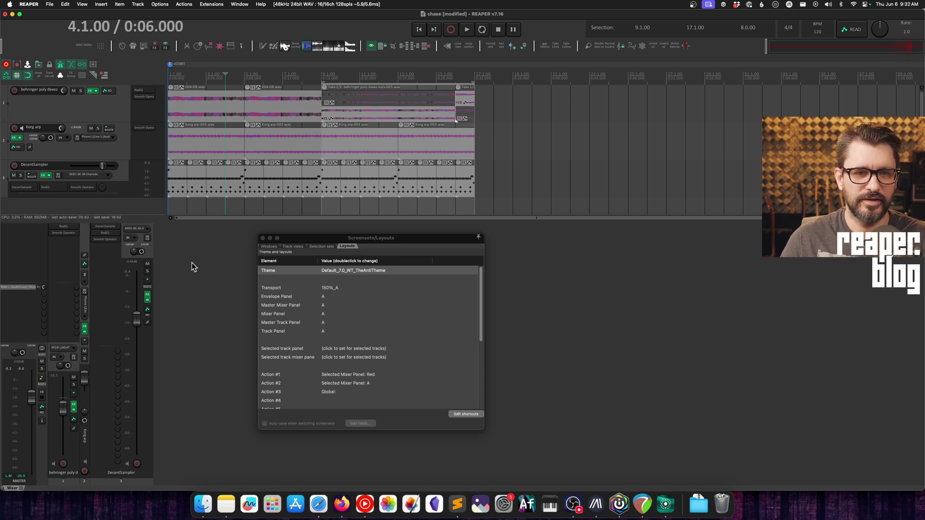
left_click(214, 167)
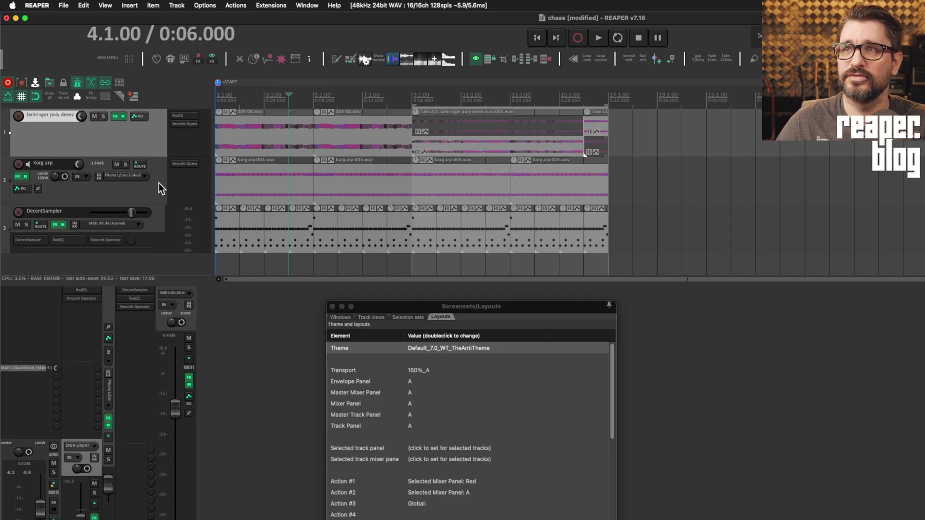
left_click(156, 177)
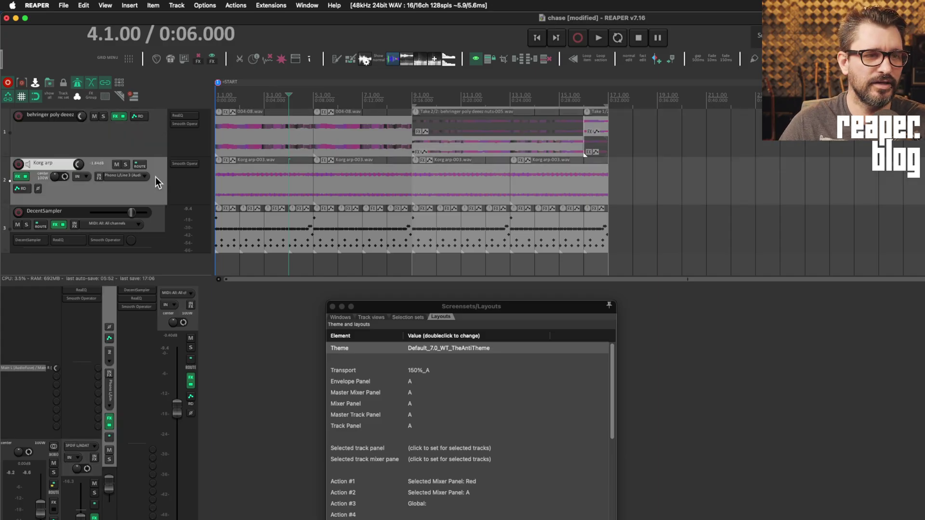
left_click(157, 219)
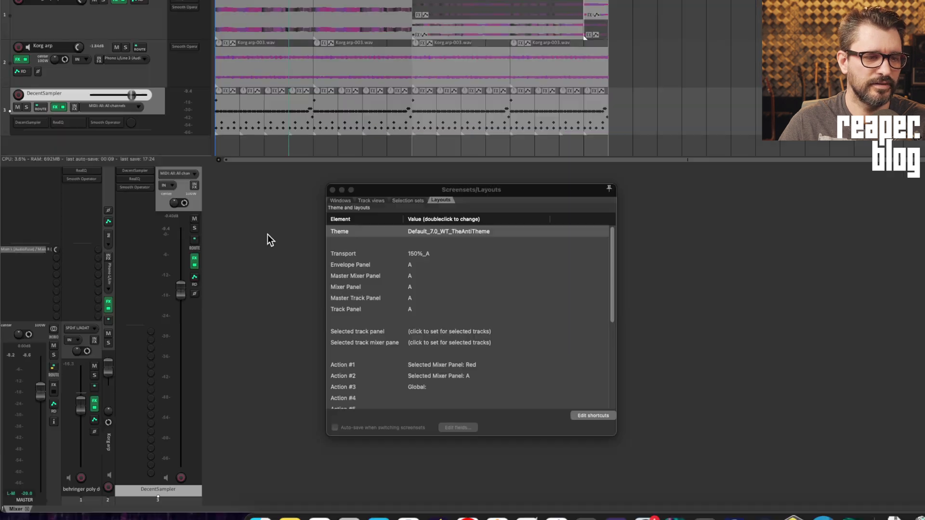
left_click(82, 501)
left_click(107, 500)
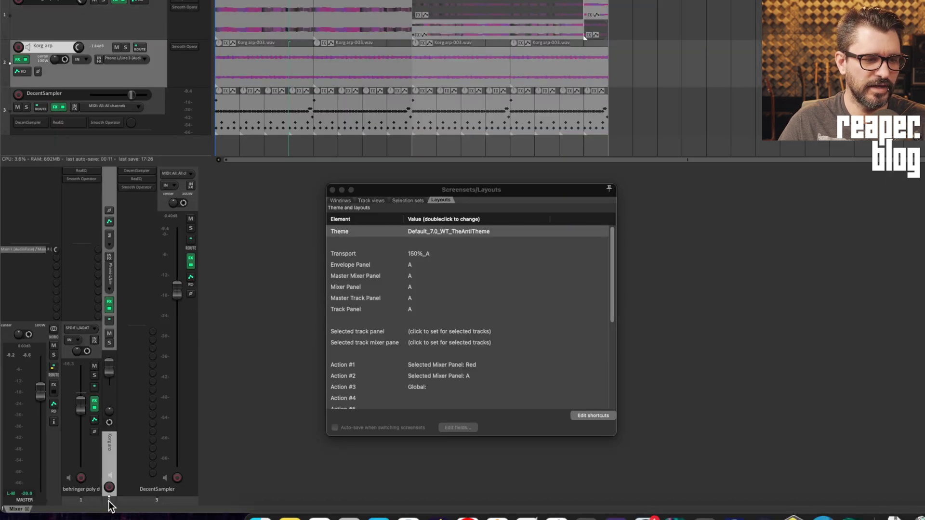
left_click(148, 505)
left_click(81, 504)
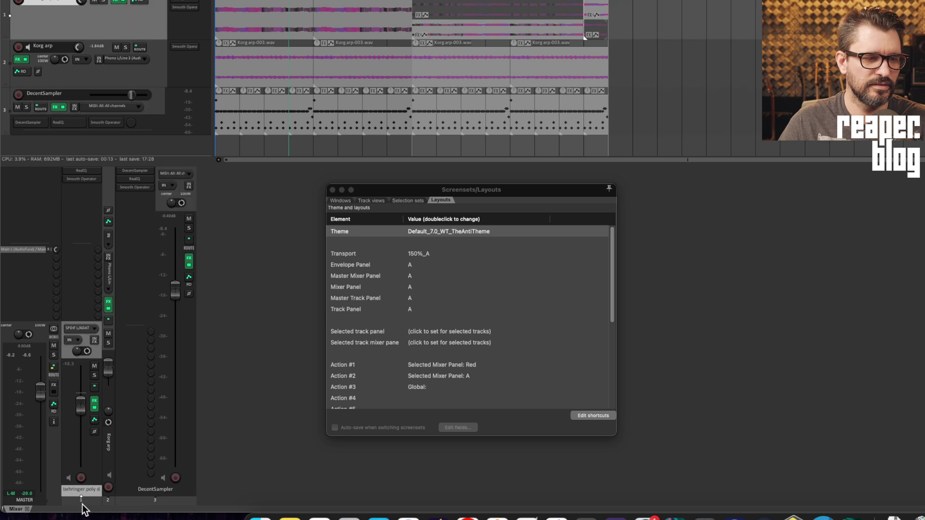
left_click(206, 393)
key("ctrl+a")
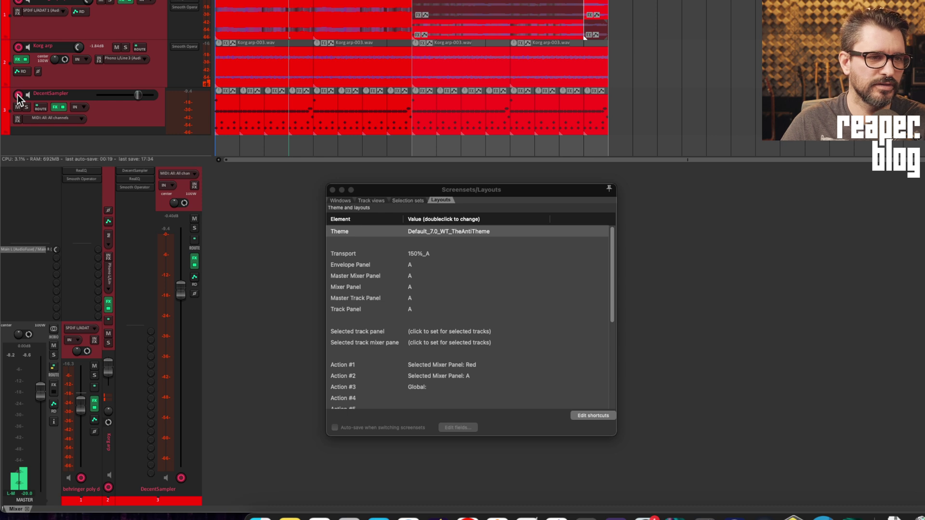
left_click(42, 112, "ctrl")
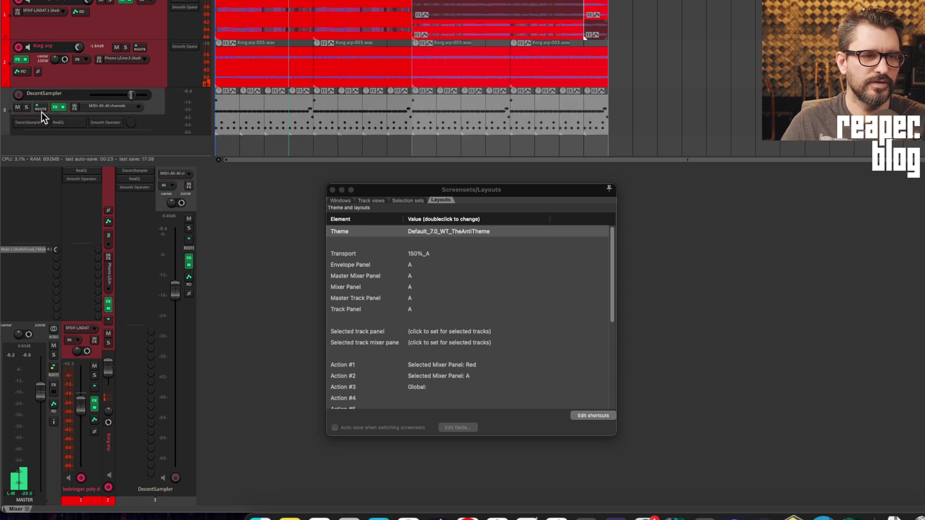
left_click(21, 96)
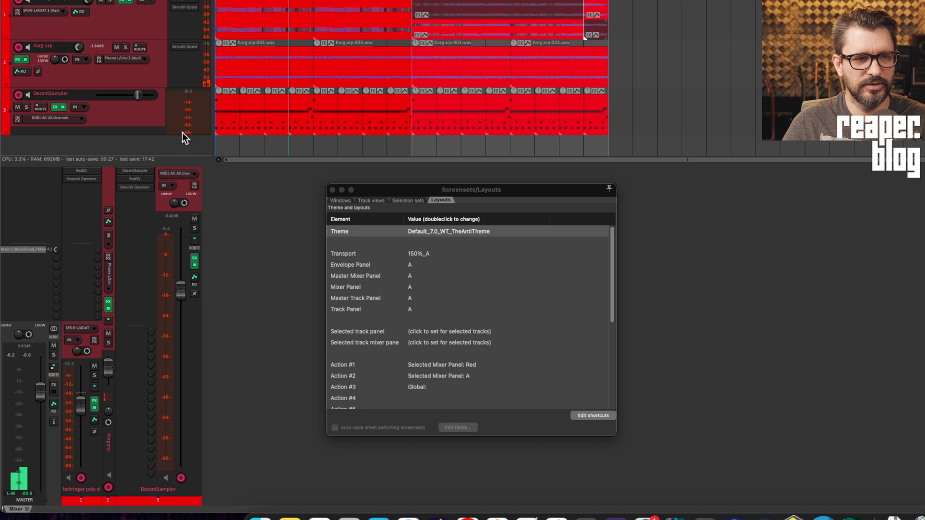
left_click(21, 94)
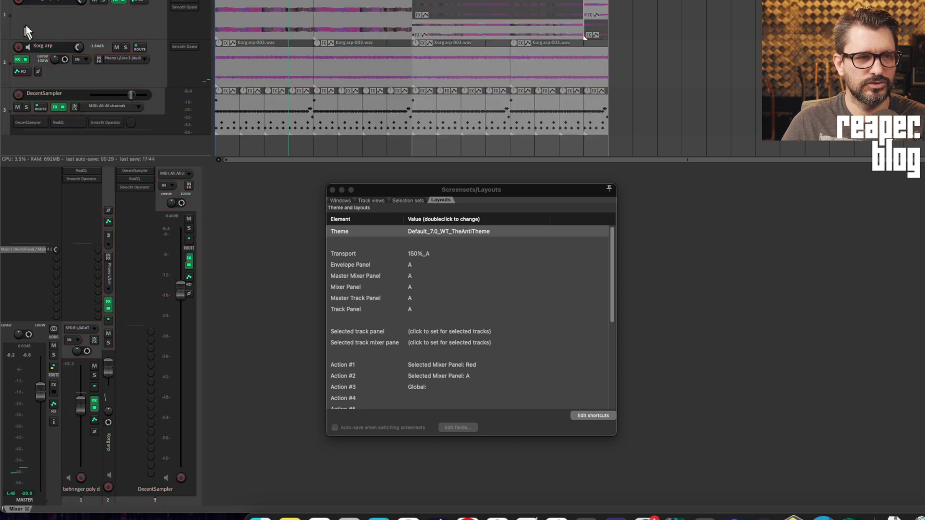
key("space")
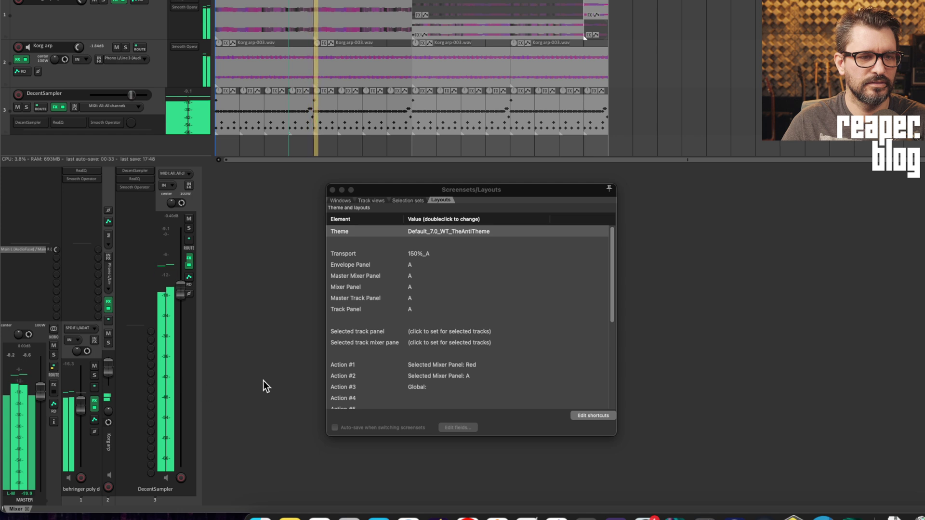
key("space")
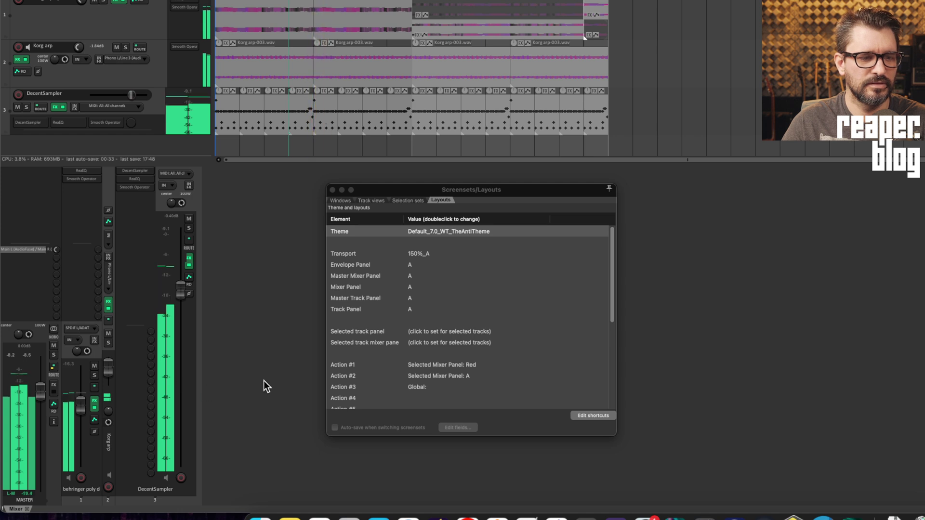
left_click(160, 504)
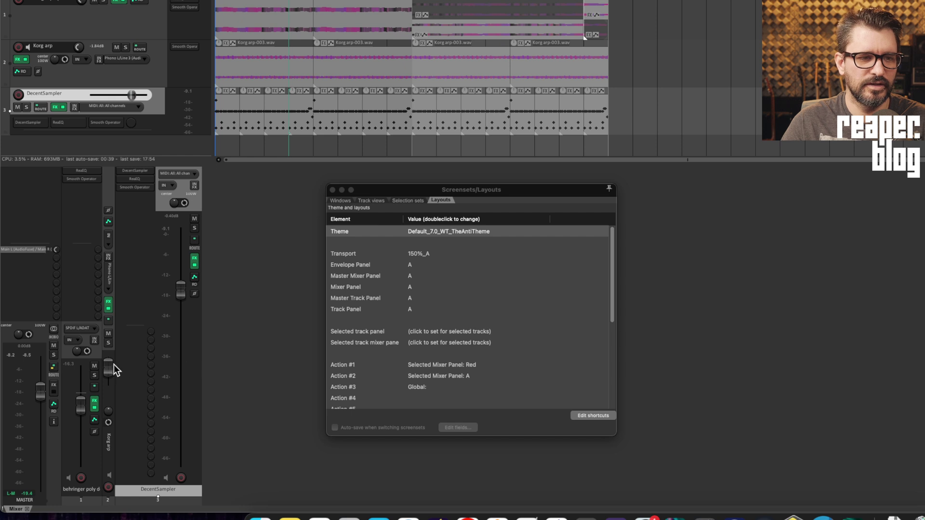
left_click(82, 479)
left_click(83, 479)
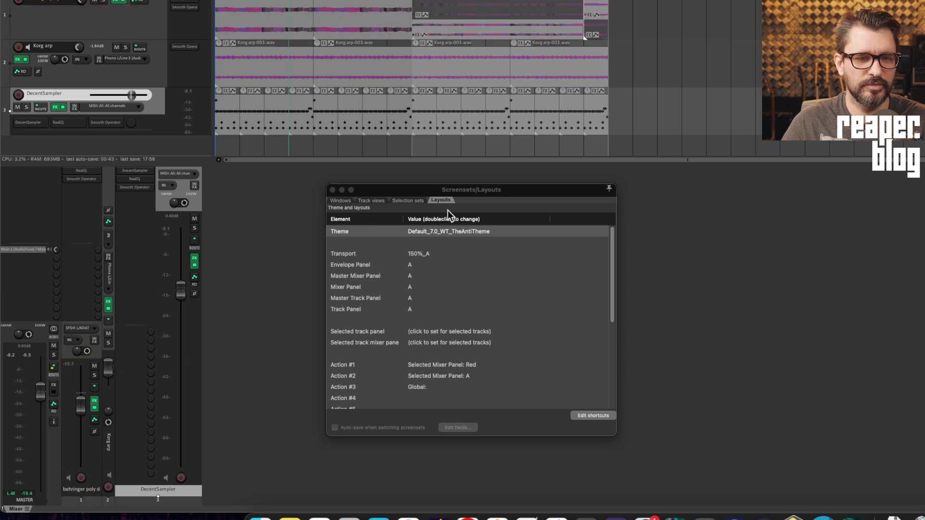
left_click_drag(444, 194, 423, 187)
left_click(239, 340)
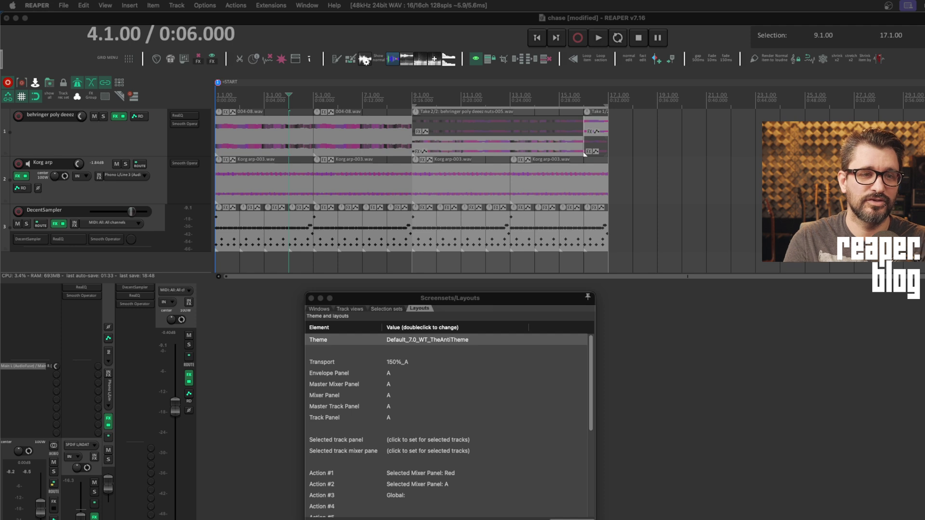
left_click(250, 344)
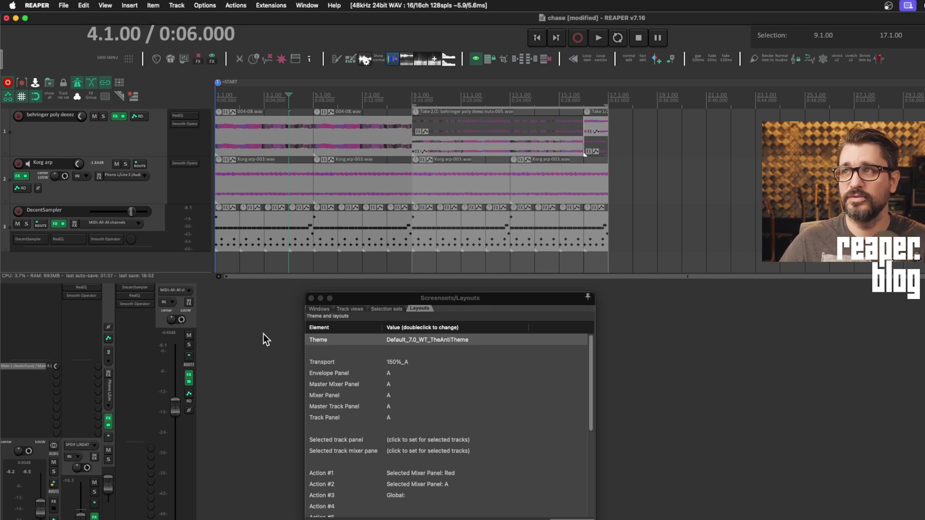
Run 'Theme development: Show theme tweak/configuration window' from the Actions list and choose Save Theme….
key("shift+slash")
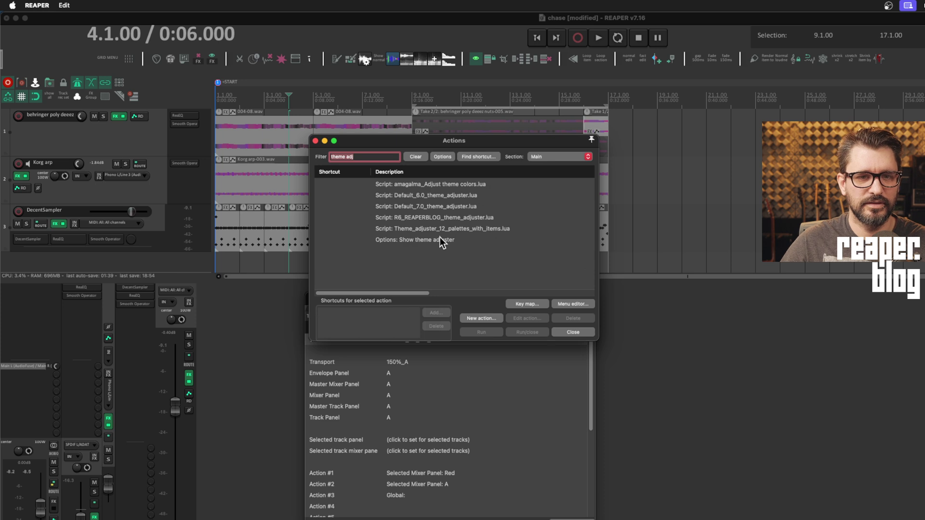
type("e twe")
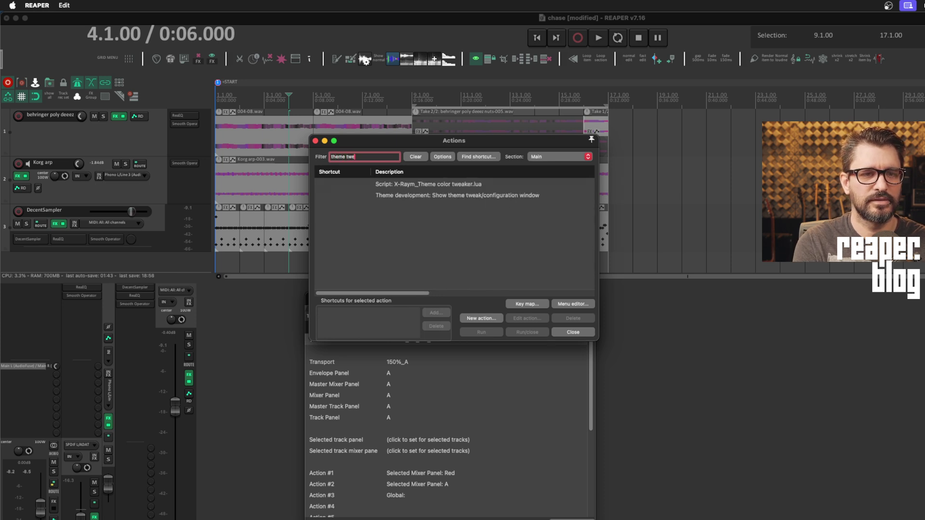
left_click(457, 195)
key("Return")
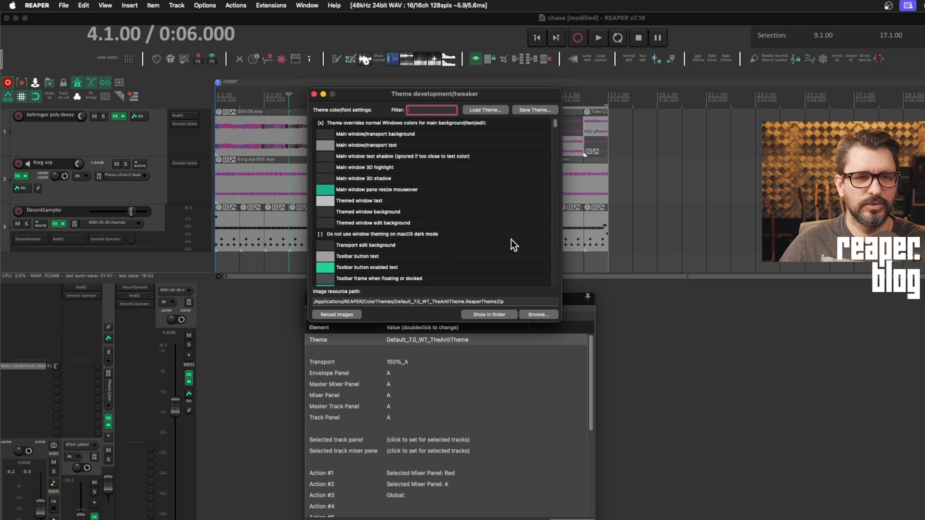
left_click(528, 112)
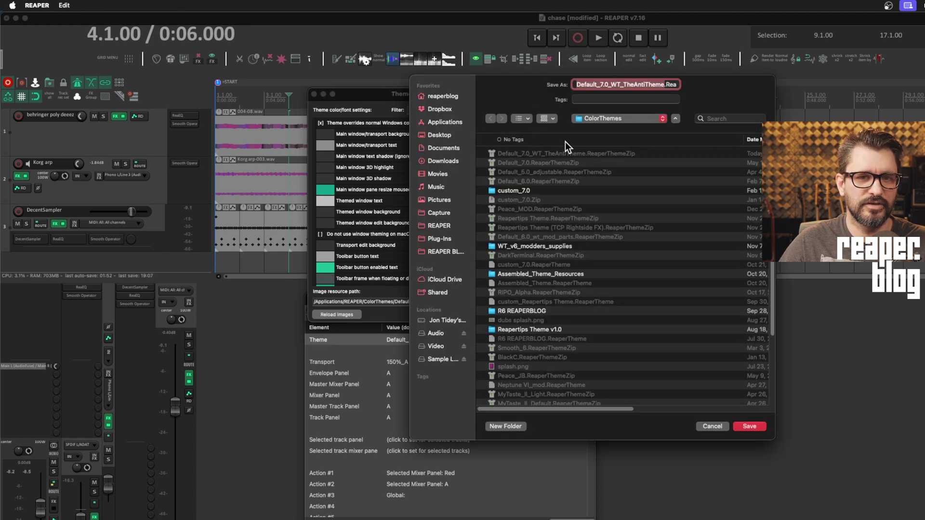